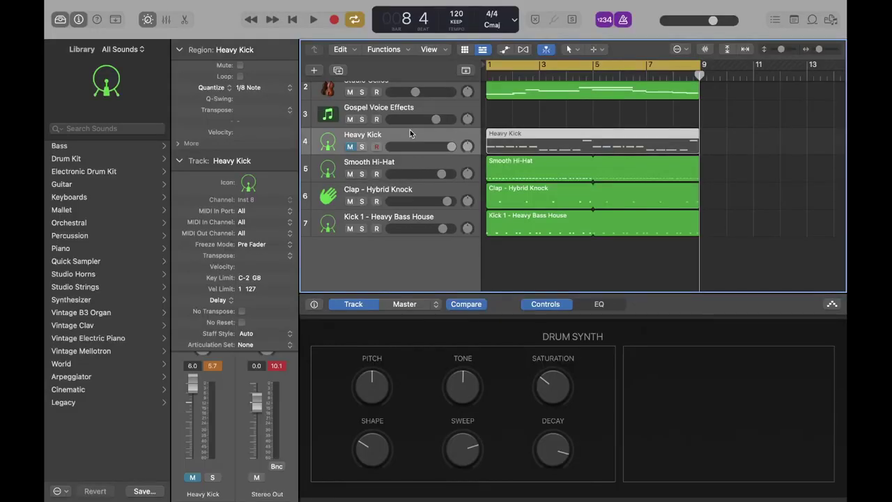
Create one new software instrument track using the stereo Drum Synth, with its output on Output 1 + 2.
{"action": "scroll", "coordinate": [410, 133], "scroll_direction": "up", "scroll_amount": 3}
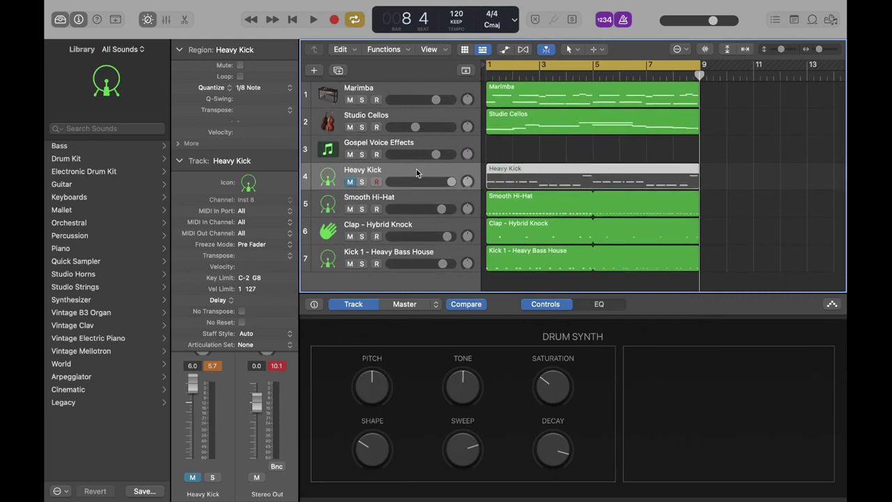
{"action": "left_click", "coordinate": [315, 72]}
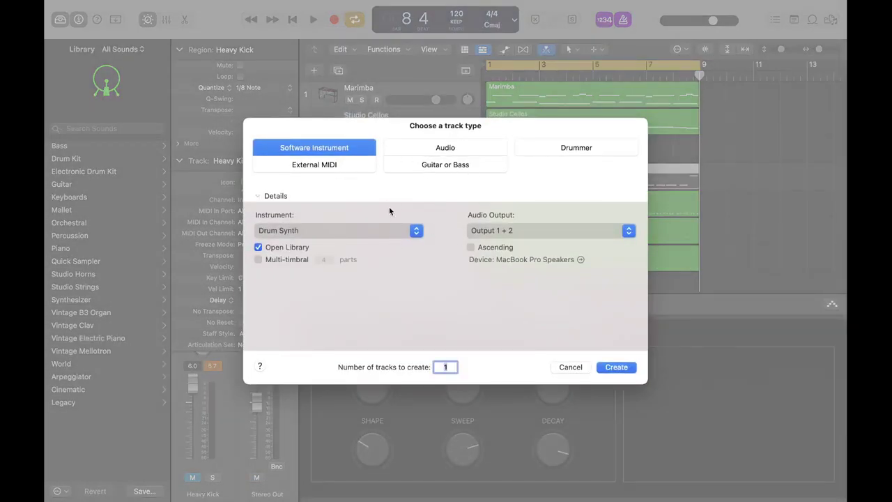
{"action": "left_click", "coordinate": [336, 142]}
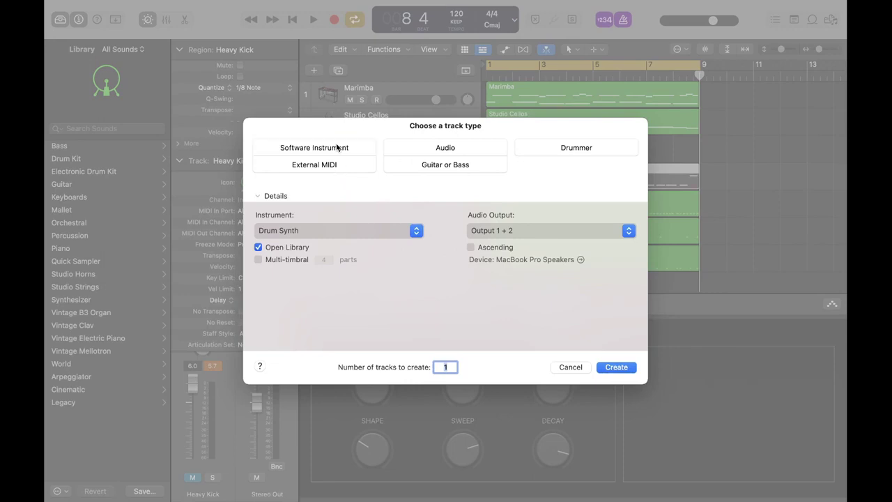
{"action": "left_click", "coordinate": [397, 234]}
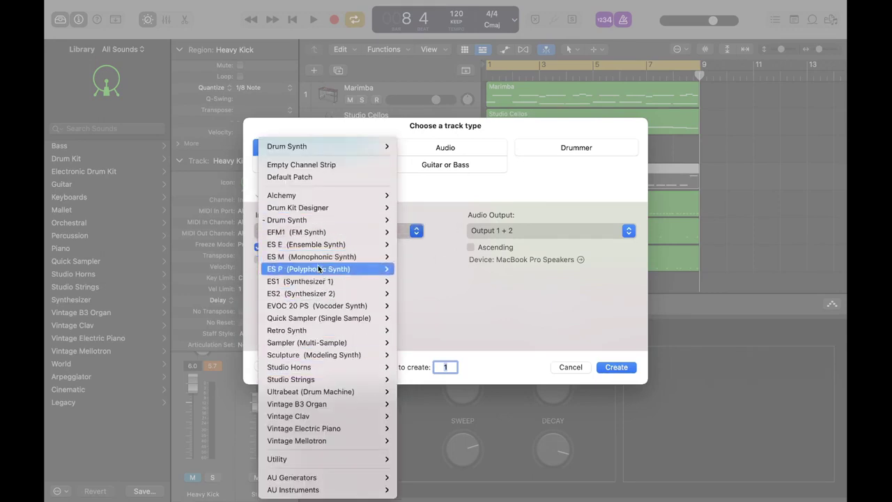
{"action": "mouse_move", "coordinate": [316, 221]}
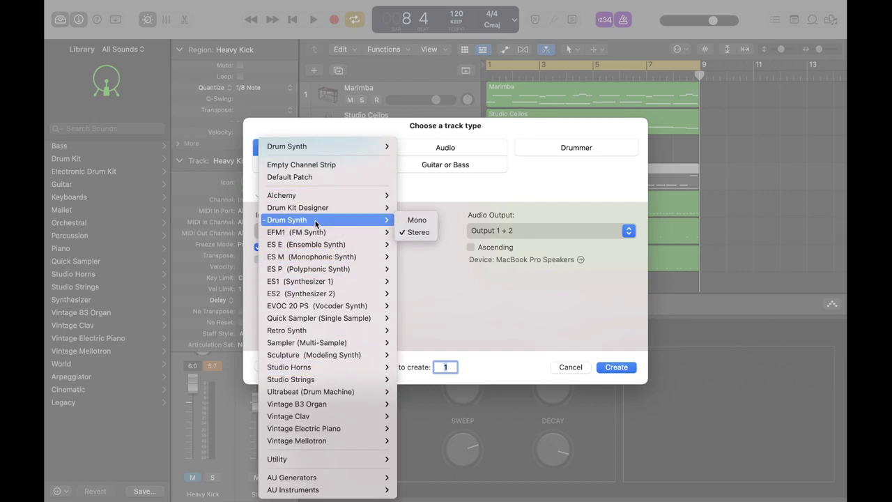
{"action": "left_click", "coordinate": [419, 233]}
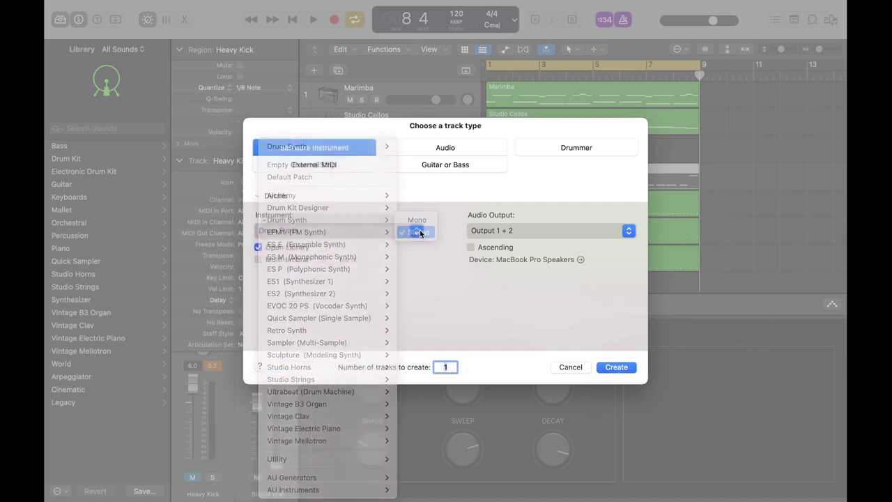
{"action": "left_click", "coordinate": [621, 367]}
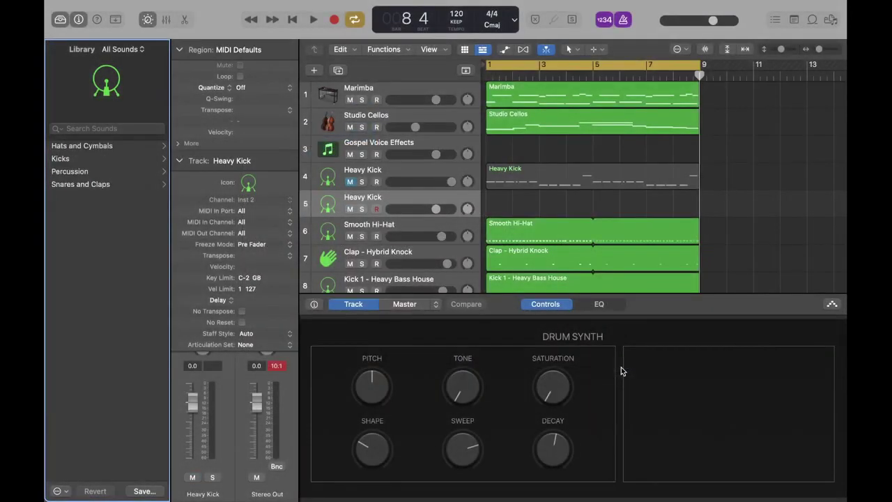
Record-enable the new Heavy Kick track 5 and show its Drum Synth smart controls.
{"action": "left_click", "coordinate": [394, 204]}
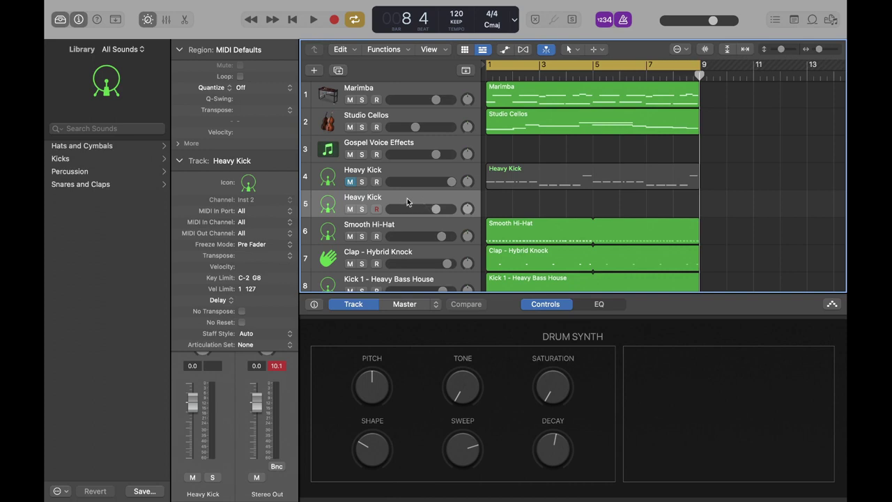
{"action": "left_click", "coordinate": [377, 209]}
{"action": "key", "text": "b"}
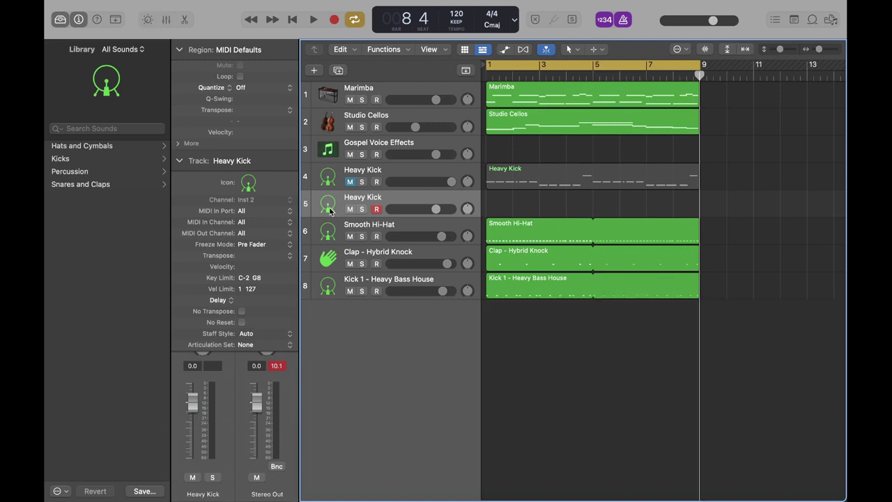
{"action": "key", "text": "b"}
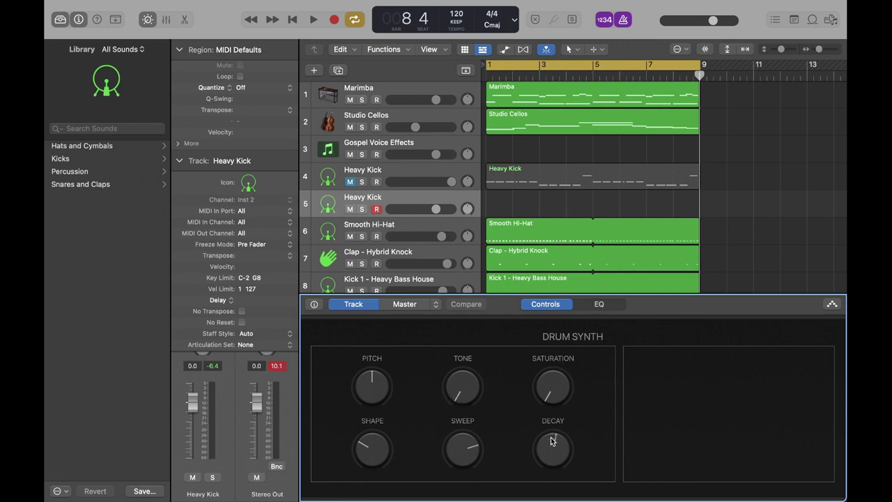
Lengthen the kick's Decay, keep its Pitch at 0, and raise the Tone to about the middle of its range.
{"action": "left_click_drag", "start_coordinate": [550, 440], "coordinate": [551, 440]}
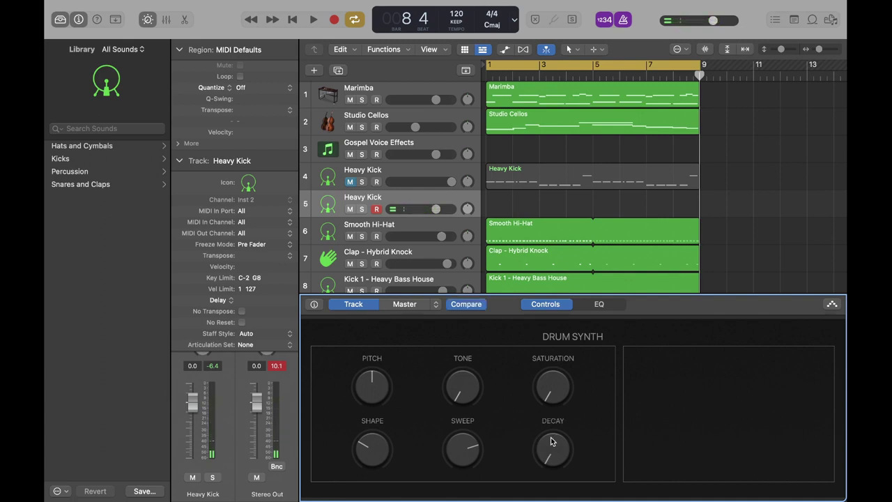
{"action": "left_click", "coordinate": [551, 440], "text": "alt"}
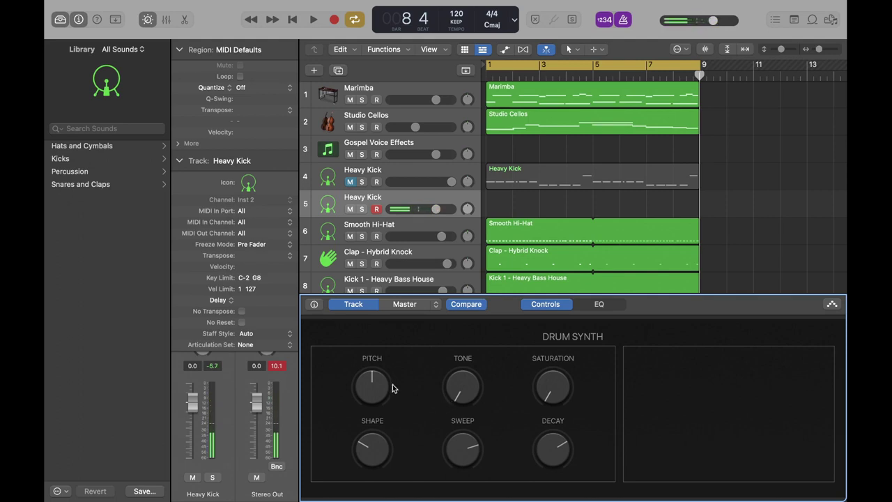
{"action": "scroll", "coordinate": [378, 388], "scroll_direction": "up", "scroll_amount": 3}
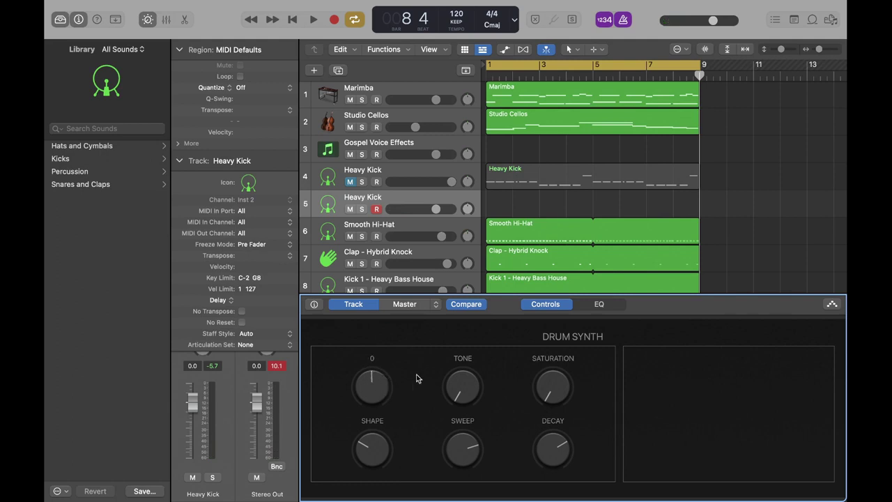
{"action": "scroll", "coordinate": [472, 383], "scroll_direction": "up", "scroll_amount": 2}
{"action": "scroll", "coordinate": [472, 383], "scroll_direction": "up", "scroll_amount": 5}
Try out higher Shape amounts on the kick, around 67%, and bring the Shape back to 30%.
{"action": "scroll", "coordinate": [372, 453], "scroll_direction": "up", "scroll_amount": 10}
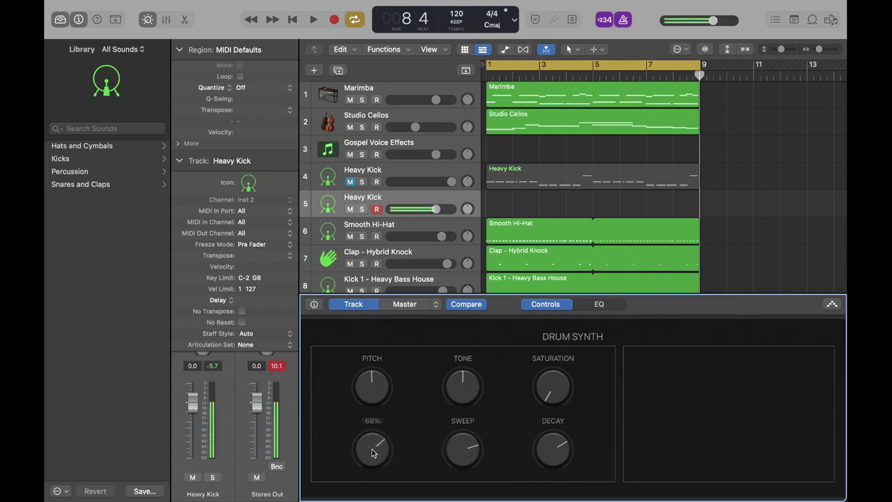
{"action": "scroll", "coordinate": [372, 453], "scroll_direction": "up", "scroll_amount": 3}
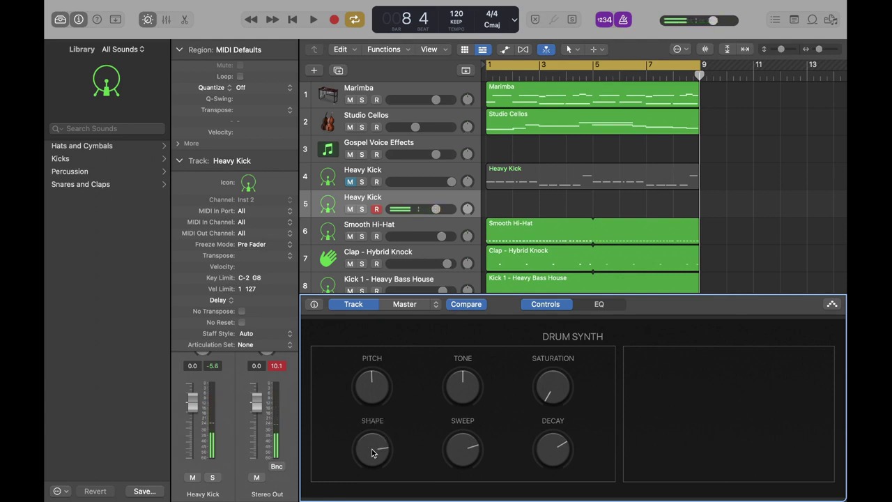
{"action": "scroll", "coordinate": [371, 453], "scroll_direction": "down", "scroll_amount": 3}
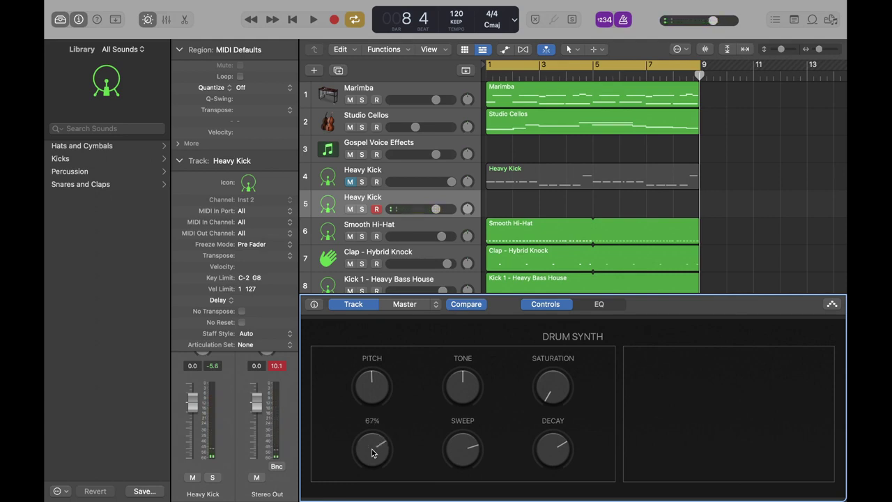
{"action": "scroll", "coordinate": [371, 453], "scroll_direction": "down", "scroll_amount": 8}
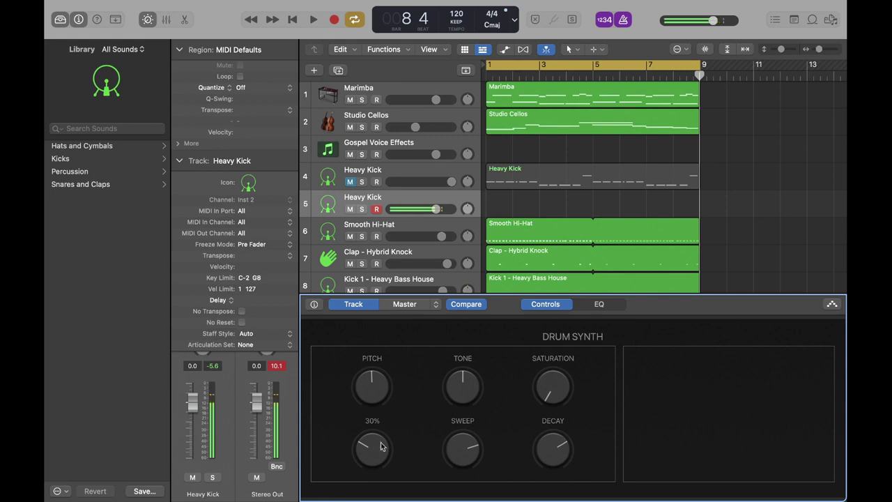
Raise the kick's Saturation to slightly above 28%.
{"action": "left_click", "coordinate": [559, 396]}
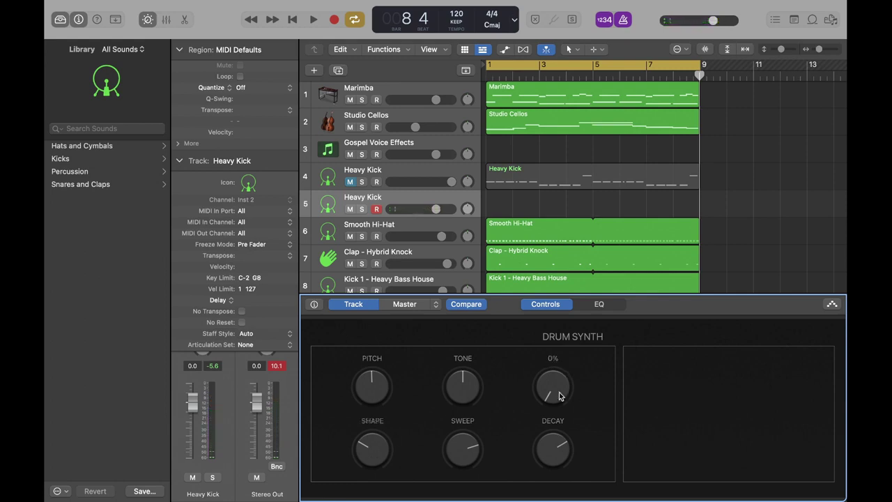
{"action": "left_click_drag", "start_coordinate": [559, 395], "coordinate": [559, 395]}
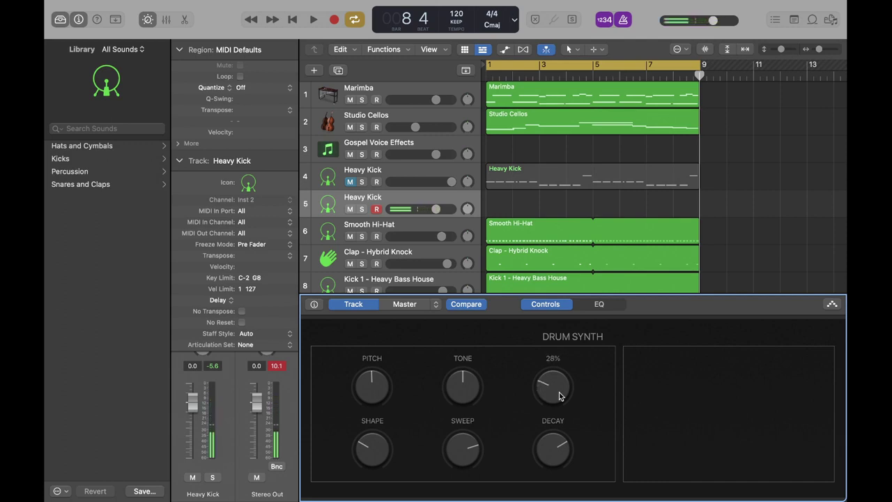
{"action": "left_click_drag", "start_coordinate": [559, 395], "coordinate": [559, 395]}
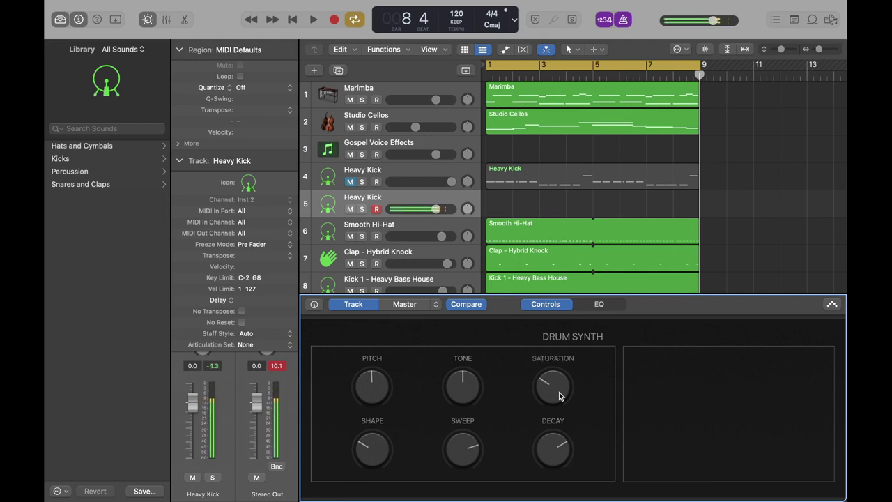
{"action": "left_click_drag", "start_coordinate": [559, 395], "coordinate": [559, 395]}
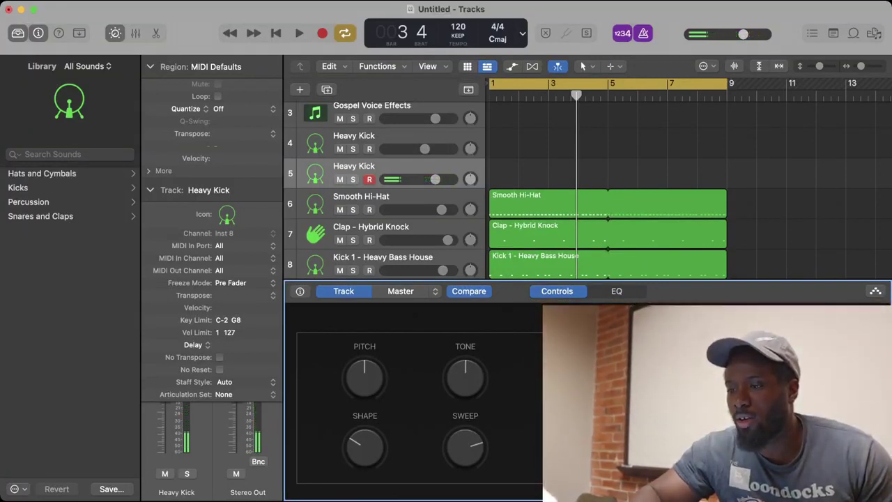
Enlarge the tracks area, play the beat, and record an eight-bar bass line on Heavy Kick track 5.
{"action": "left_click_drag", "start_coordinate": [697, 280], "coordinate": [697, 337]}
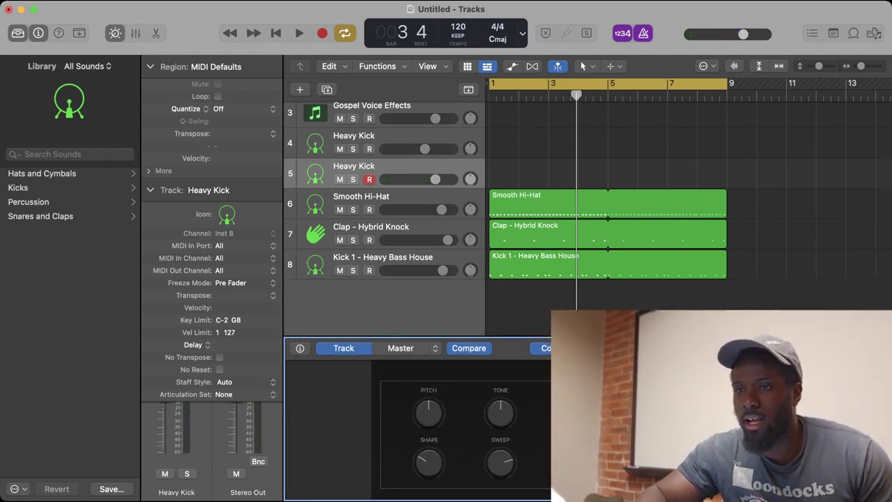
{"action": "key", "text": "space"}
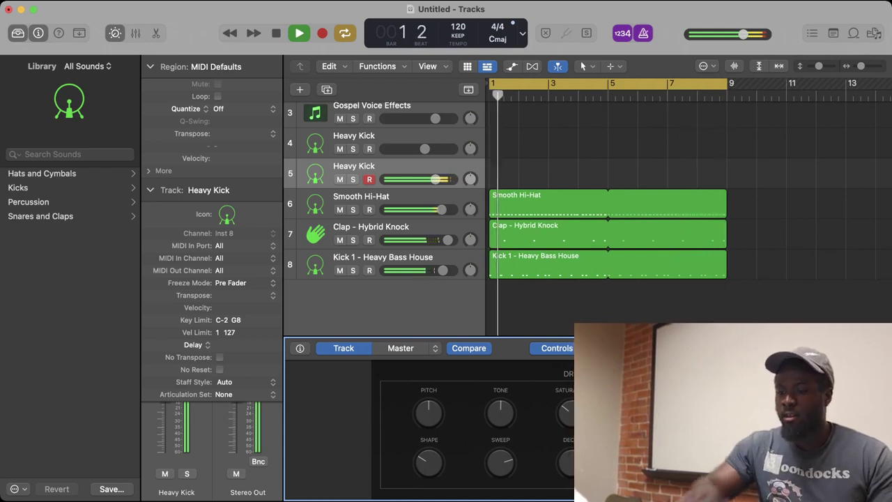
{"action": "key", "text": "space"}
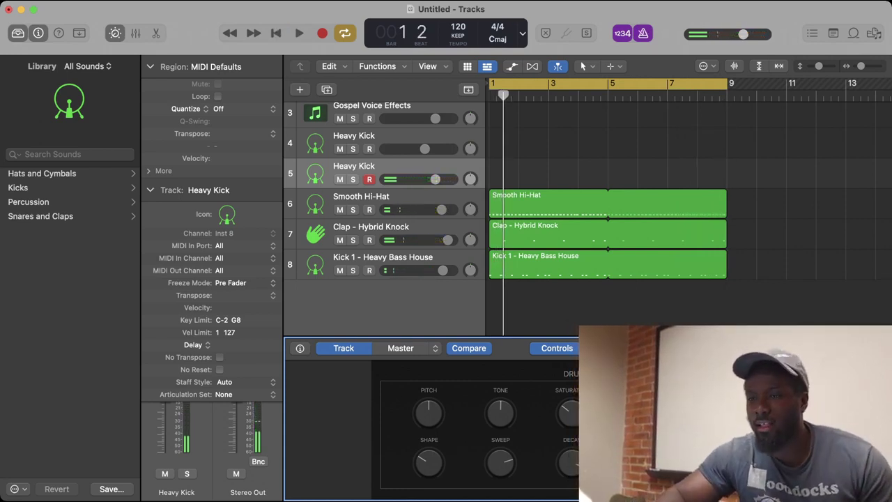
{"action": "key", "text": "space"}
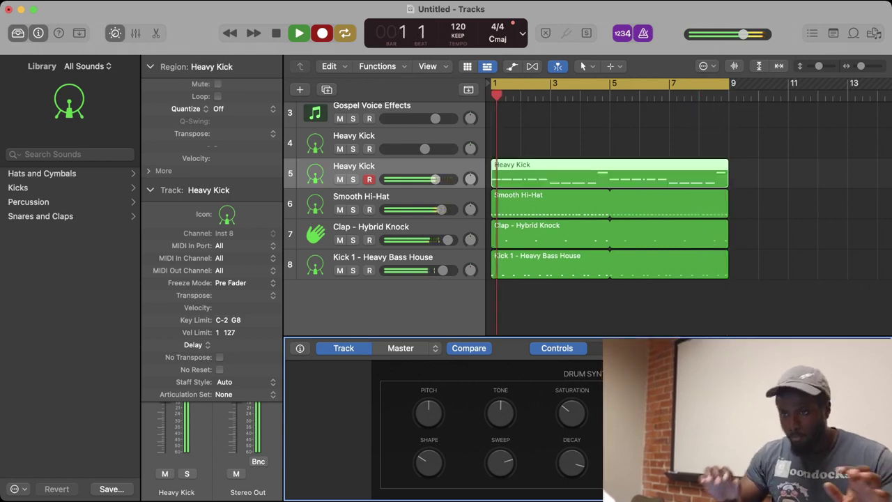
{"action": "key", "text": "space"}
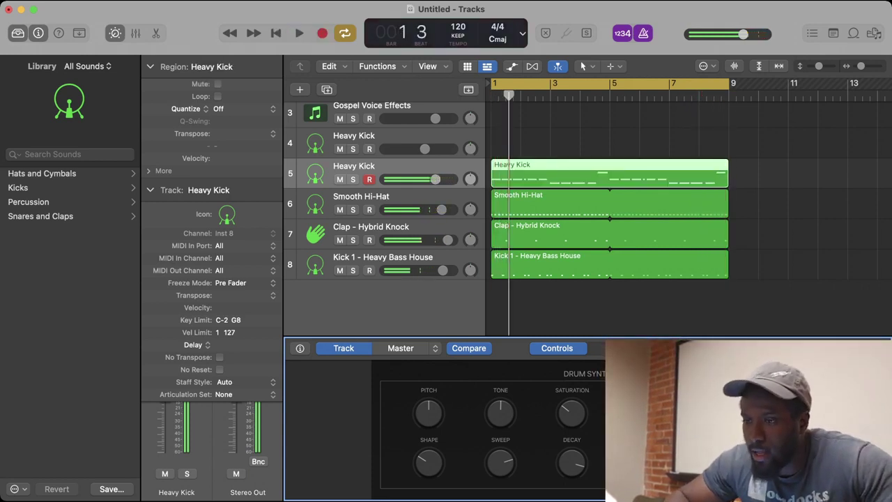
Open the recorded Heavy Kick region in the Piano Roll and move its early first note to the start of bar 1.
{"action": "key", "text": "p"}
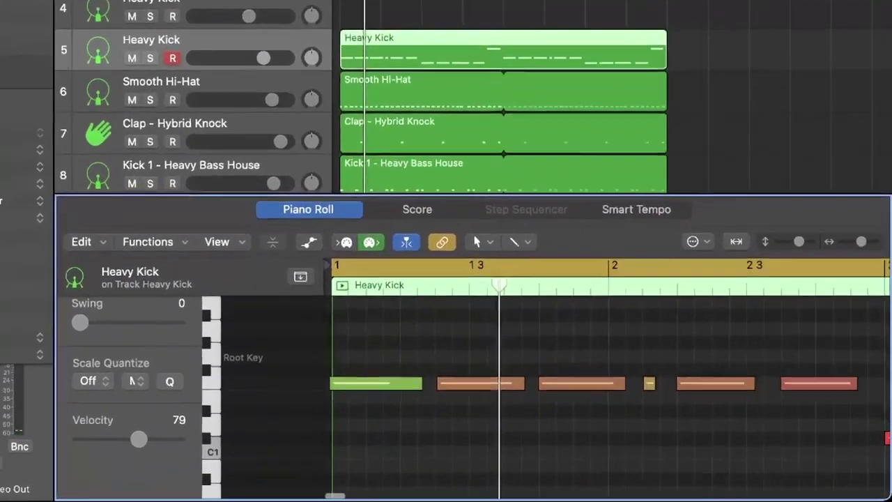
{"action": "left_click", "coordinate": [376, 384]}
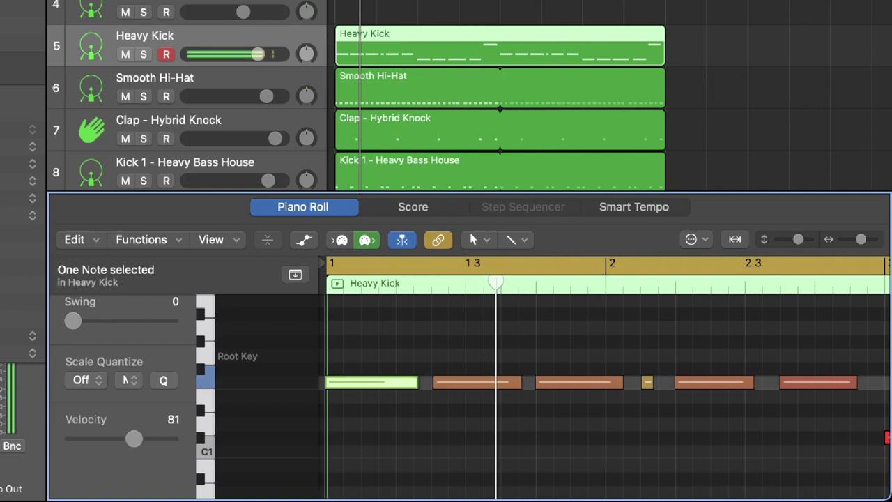
{"action": "key", "text": "super+Right"}
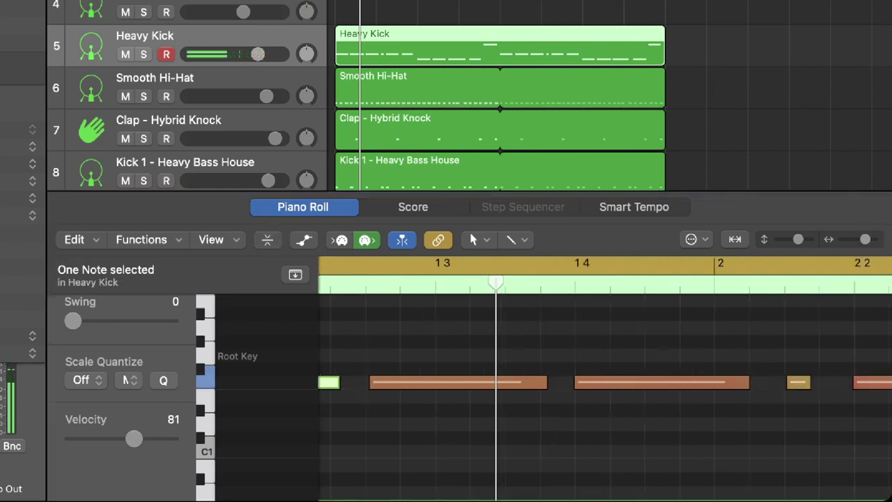
{"action": "scroll", "coordinate": [605, 380], "scroll_direction": "left", "scroll_amount": 5}
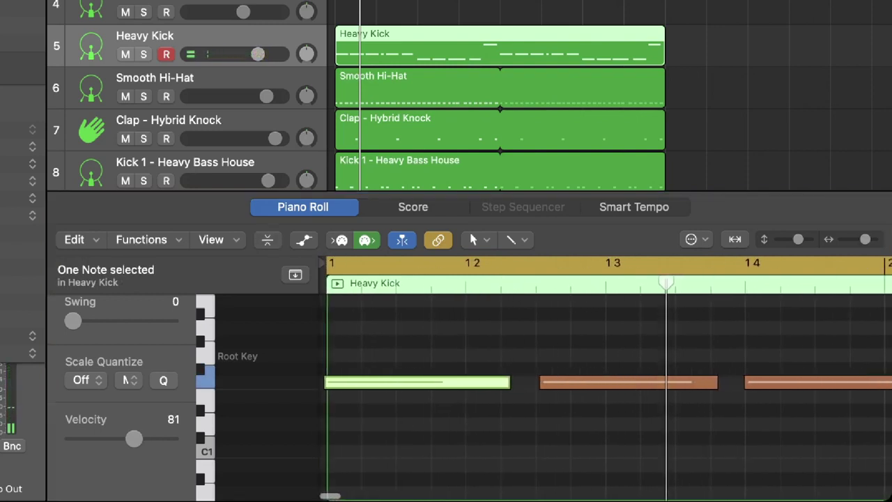
{"action": "left_click", "coordinate": [418, 382]}
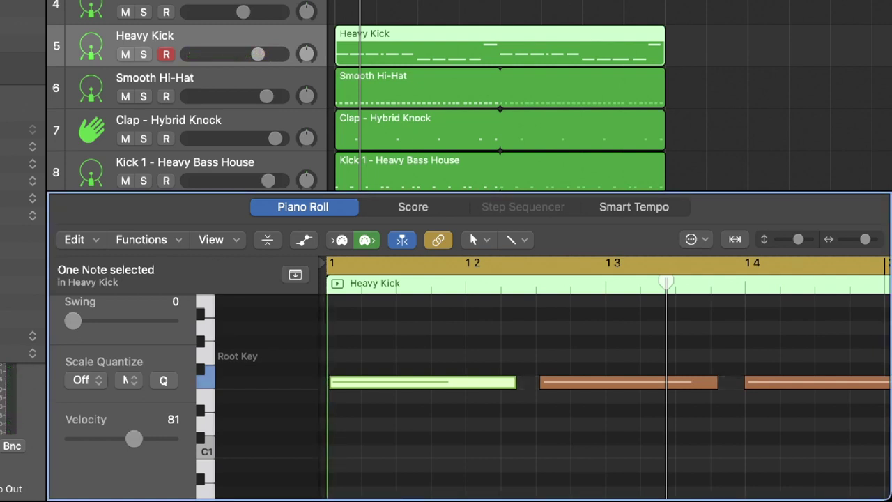
Listen to the recorded bass line, quantize the Heavy Kick region to 1/8 Note, and play it from the beginning.
{"action": "key", "text": "space"}
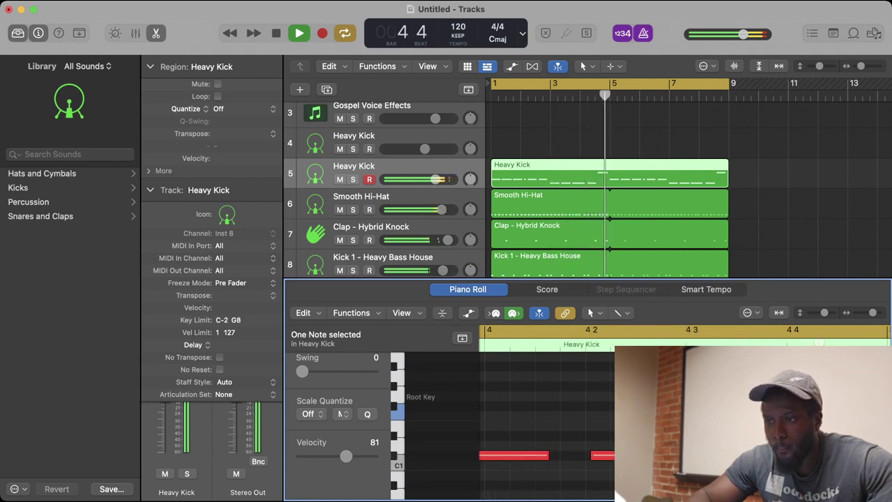
{"action": "key", "text": "space"}
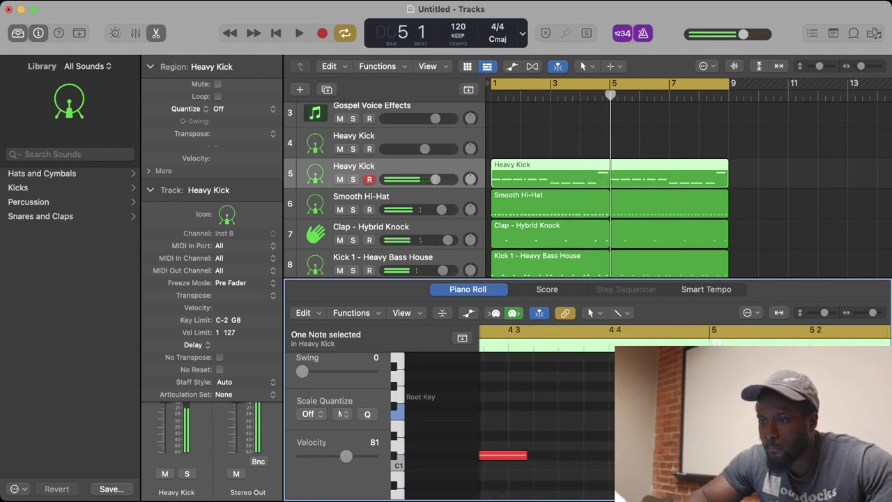
{"action": "key", "text": "Tab"}
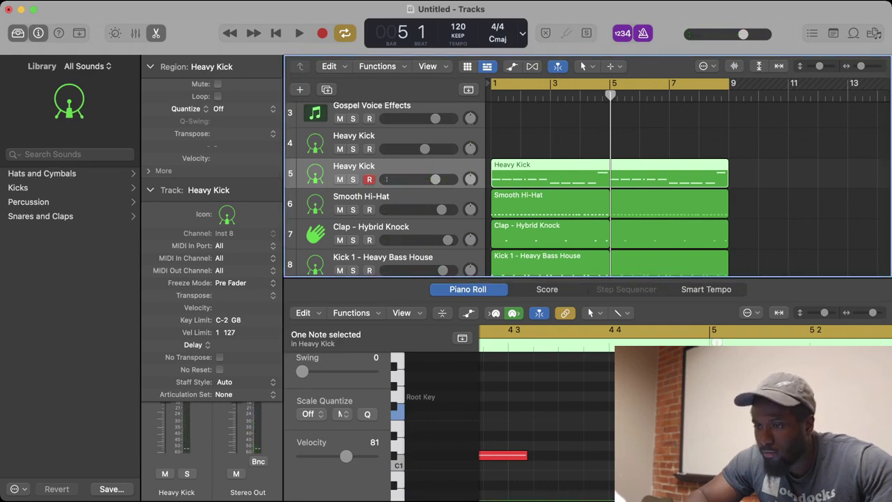
{"action": "key", "text": "Return"}
{"action": "key", "text": "space"}
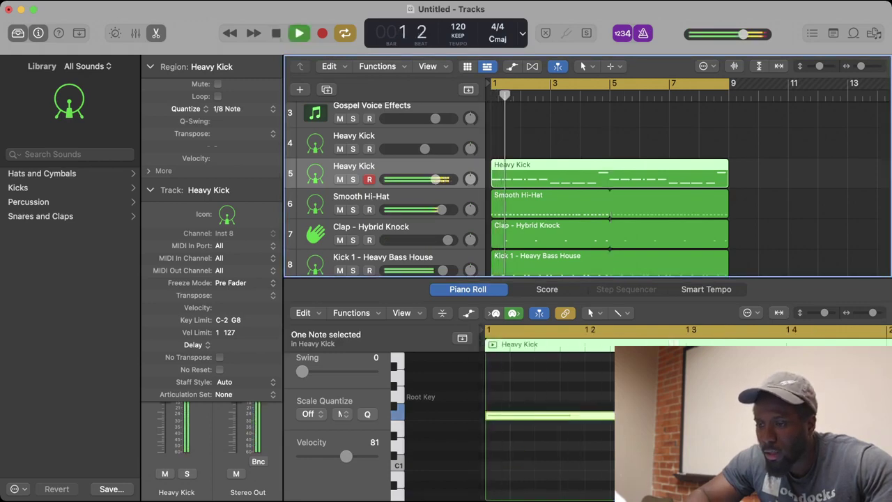